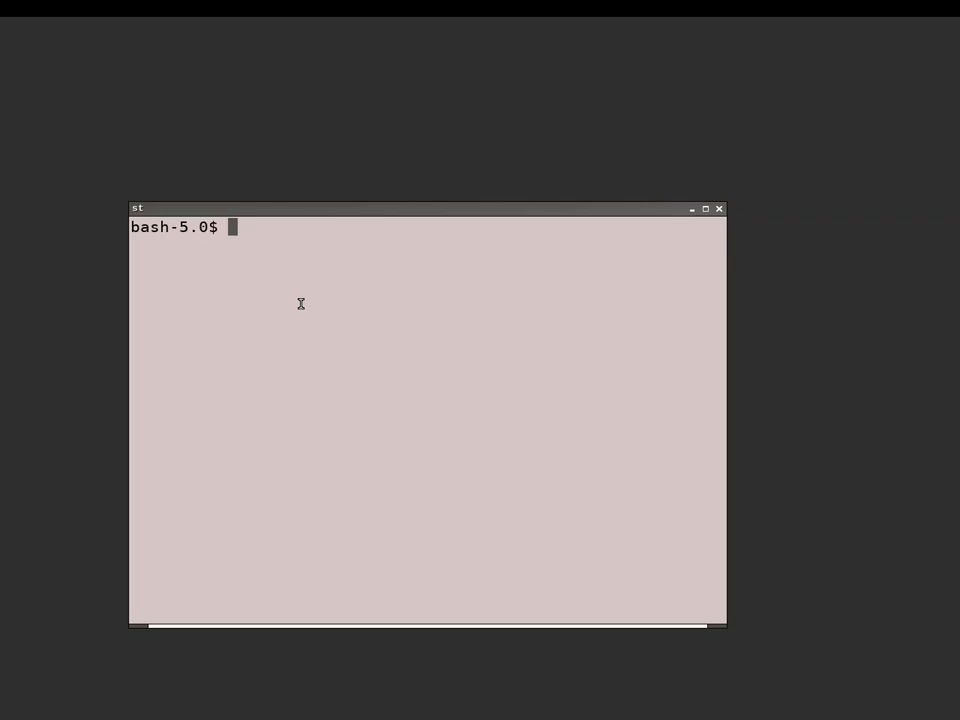
Step: Create a directory named testproject in the shell and change into it
text(mkdir)
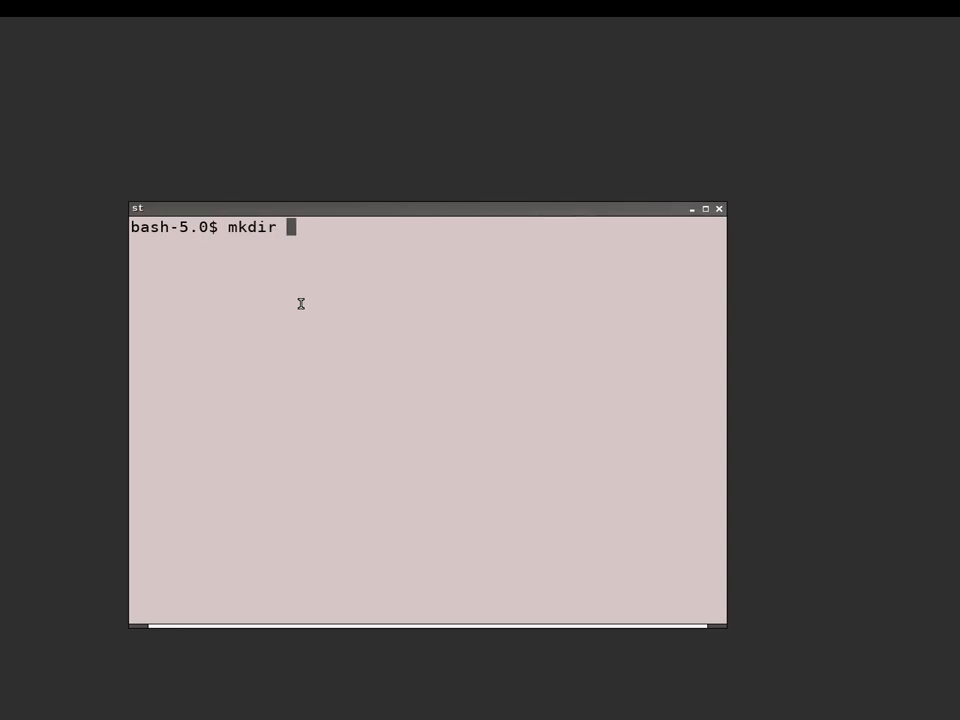
text( testproject)
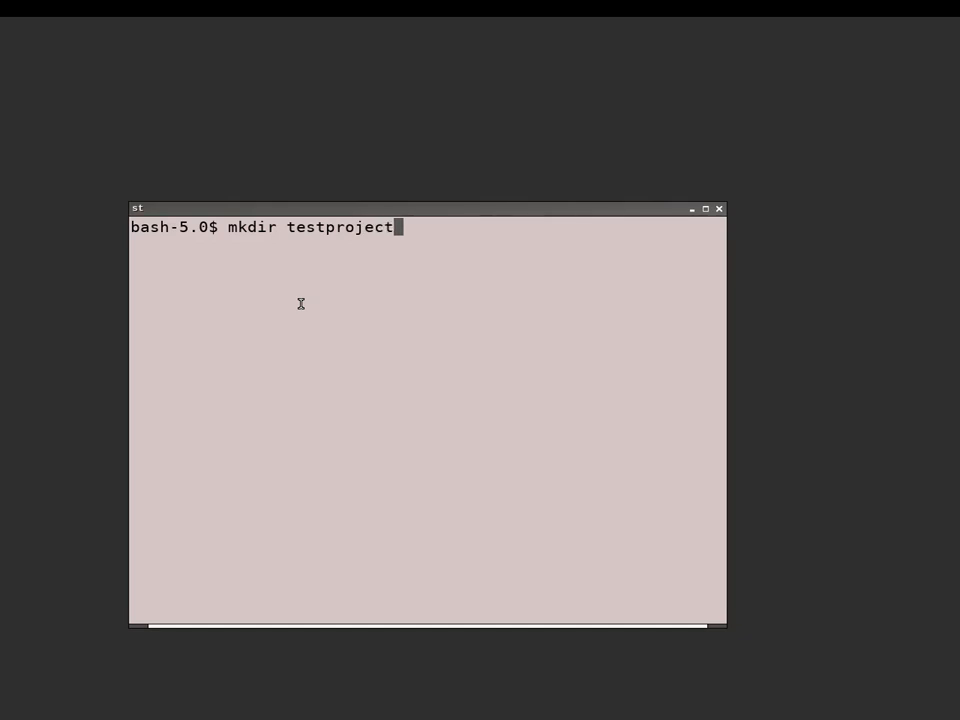
key(Return)
text(cd )
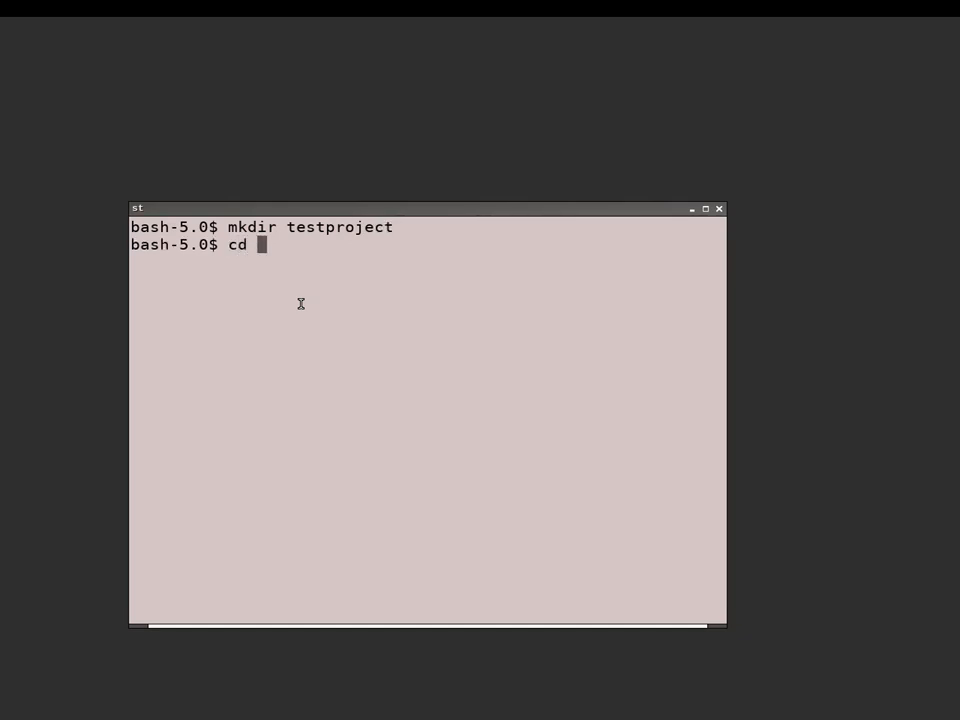
text(tes)
key(Tab)
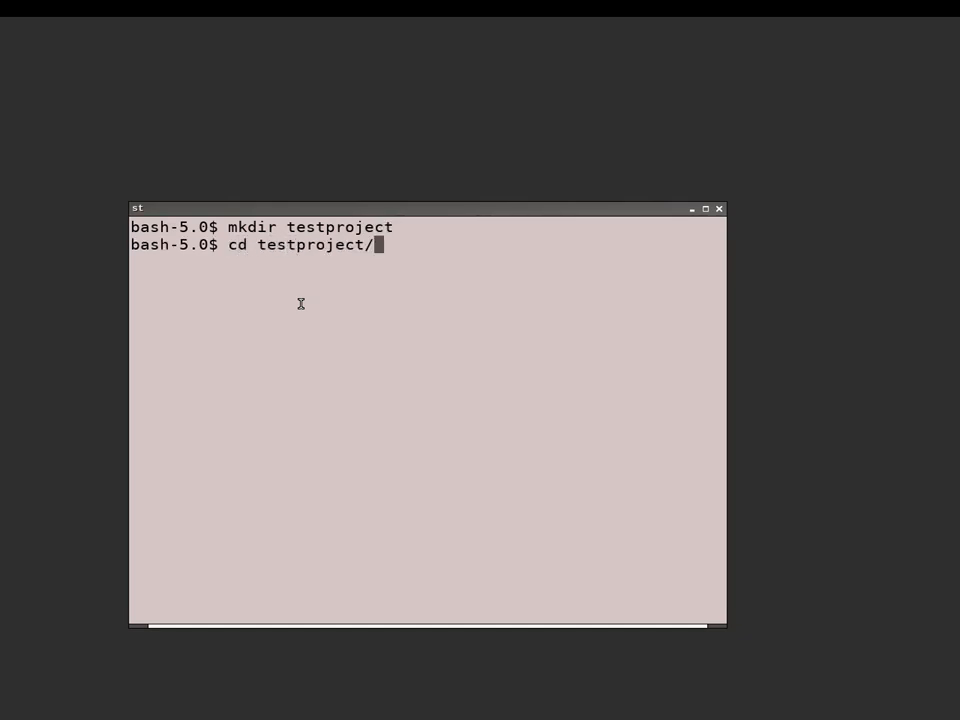
key(Return)
Step: Launch Blender from a tmux session in the project folder and dismiss its splash screen
text(tmux)
key(Return)
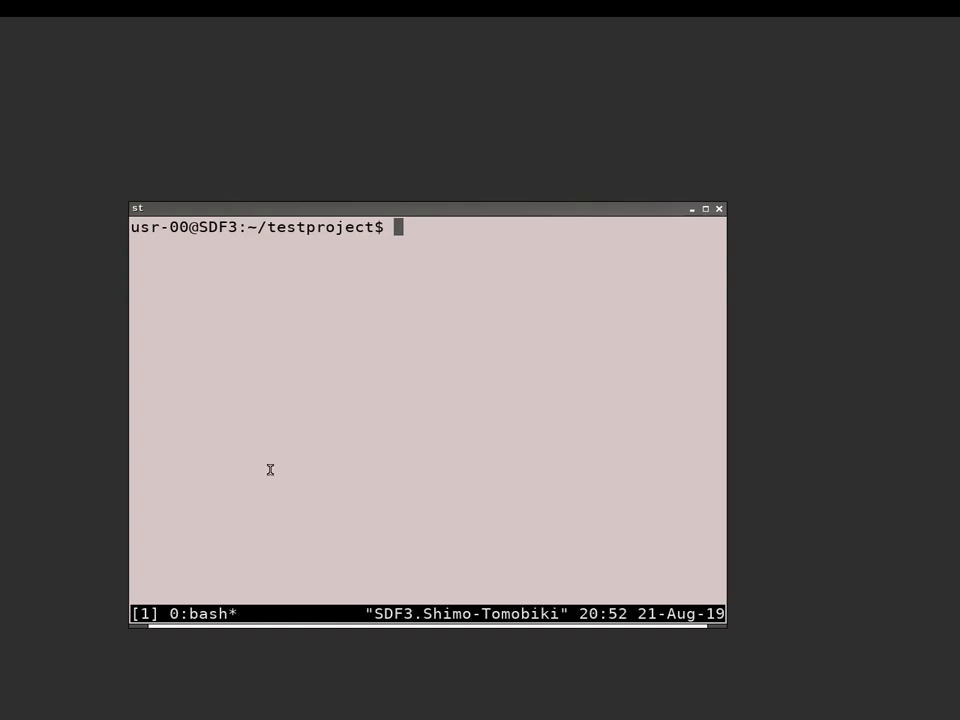
text(blender)
key(Return)
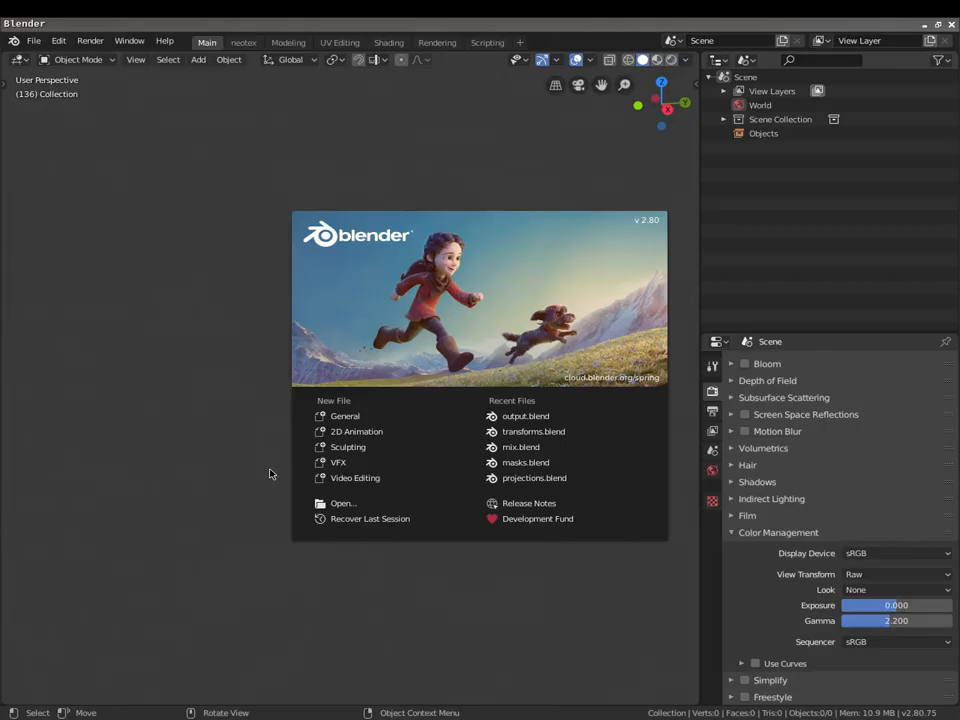
click(269, 474)
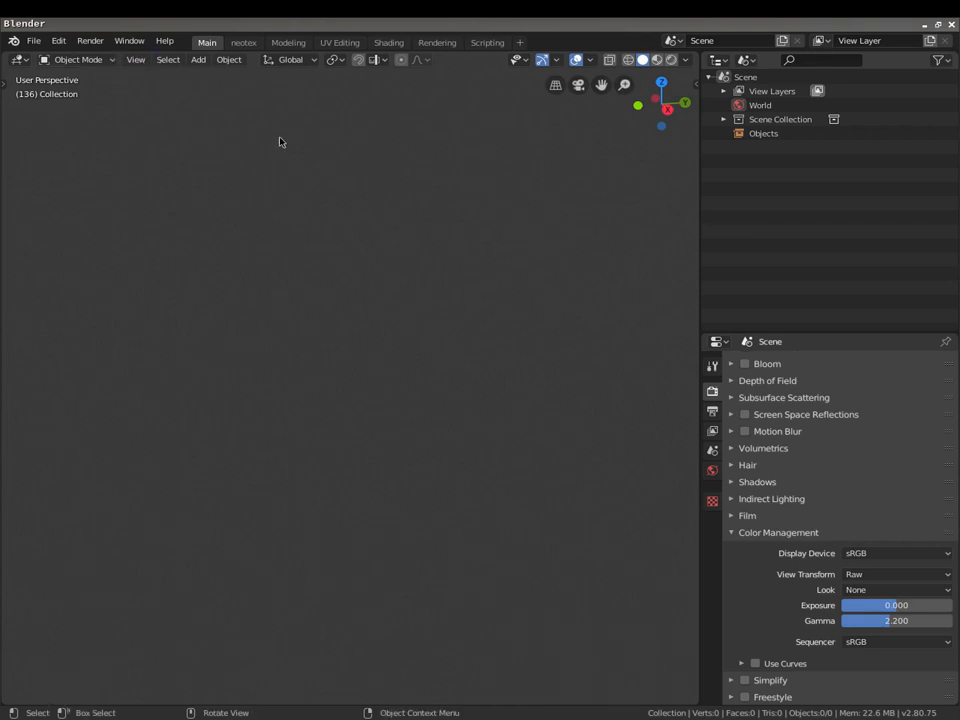
Step: Set the NEOTEX material path in the scene properties to /home/usr-00/blender/textures/
click(712, 411)
click(712, 431)
click(713, 452)
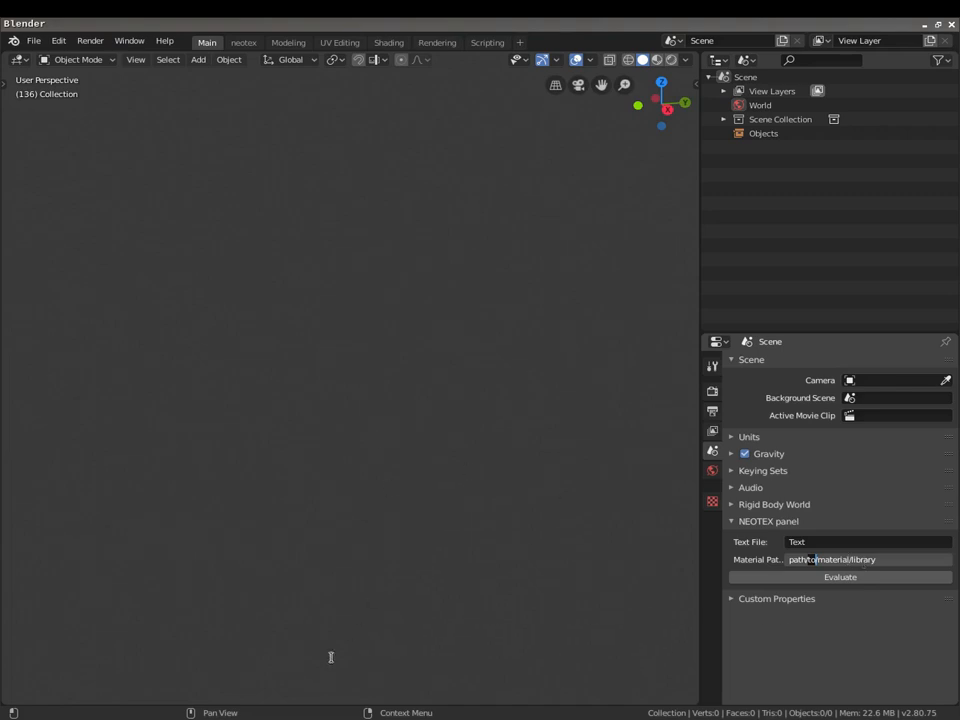
key(BackSpace)
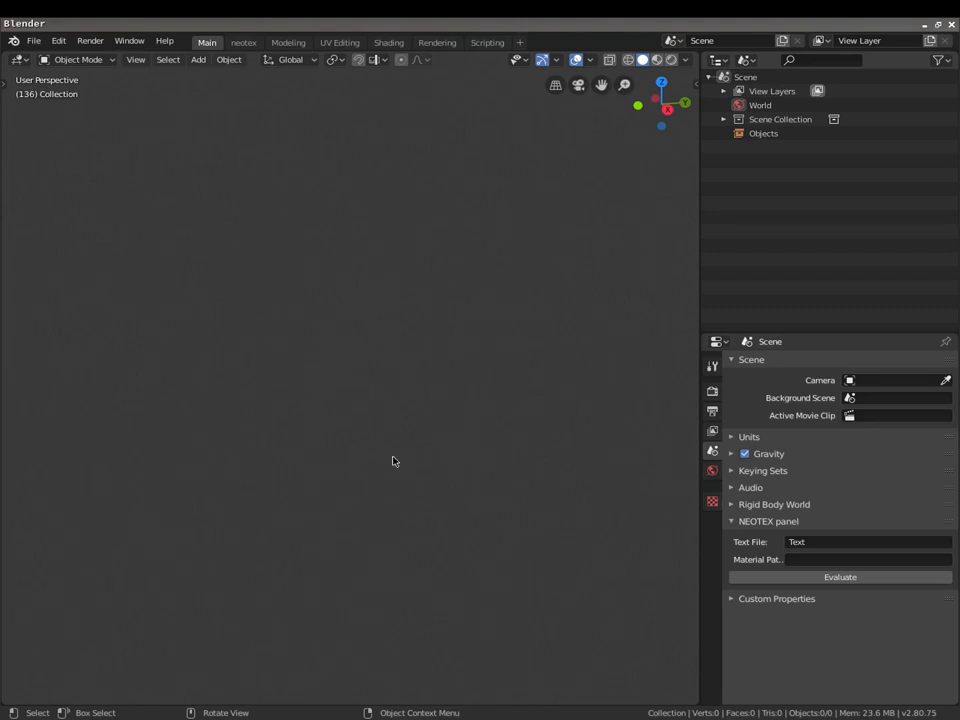
click(785, 560)
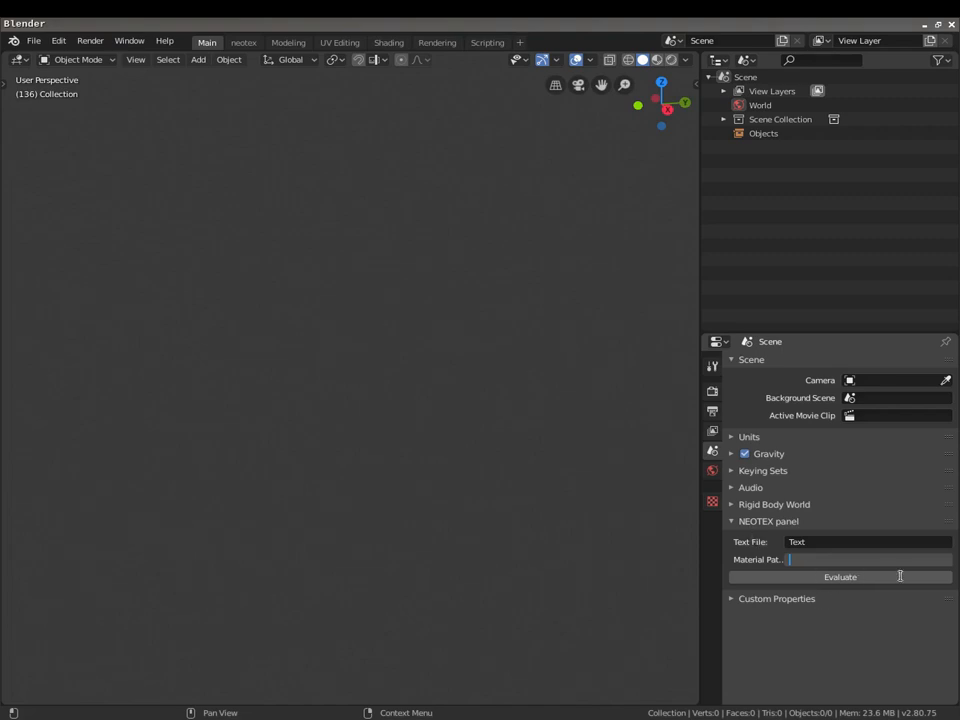
click(831, 567)
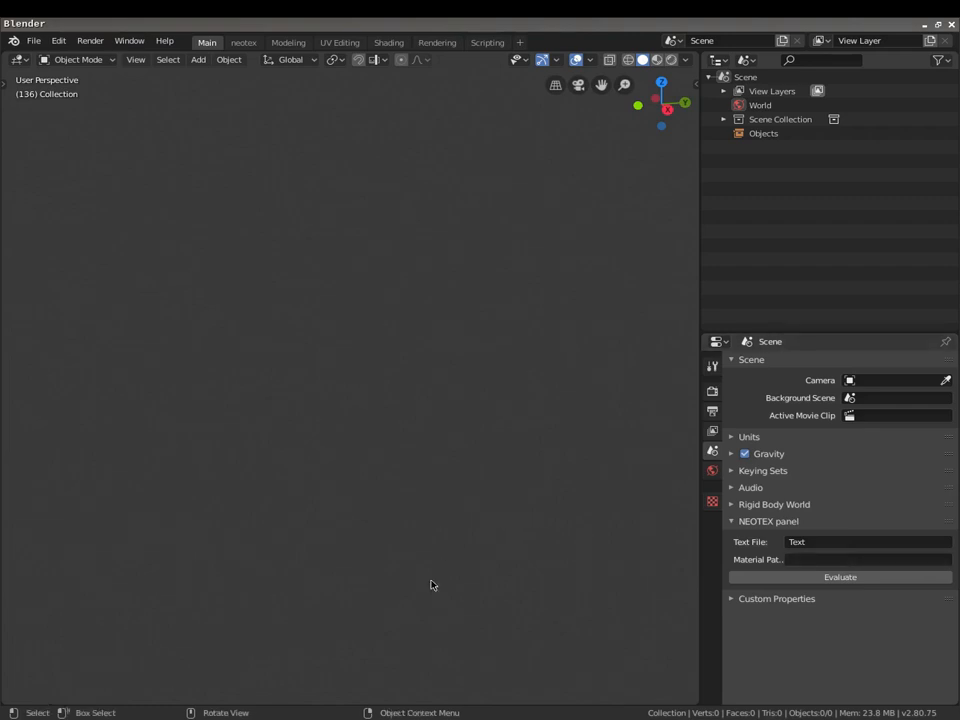
click(940, 562)
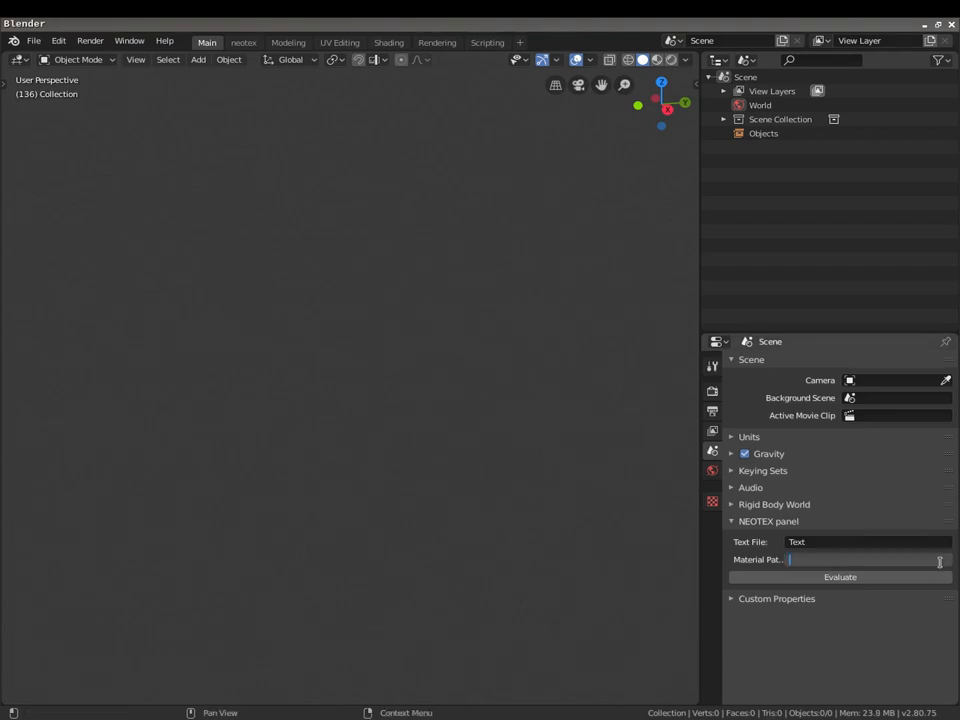
text(/home/usr-00/blender/textures/)
key(Return)
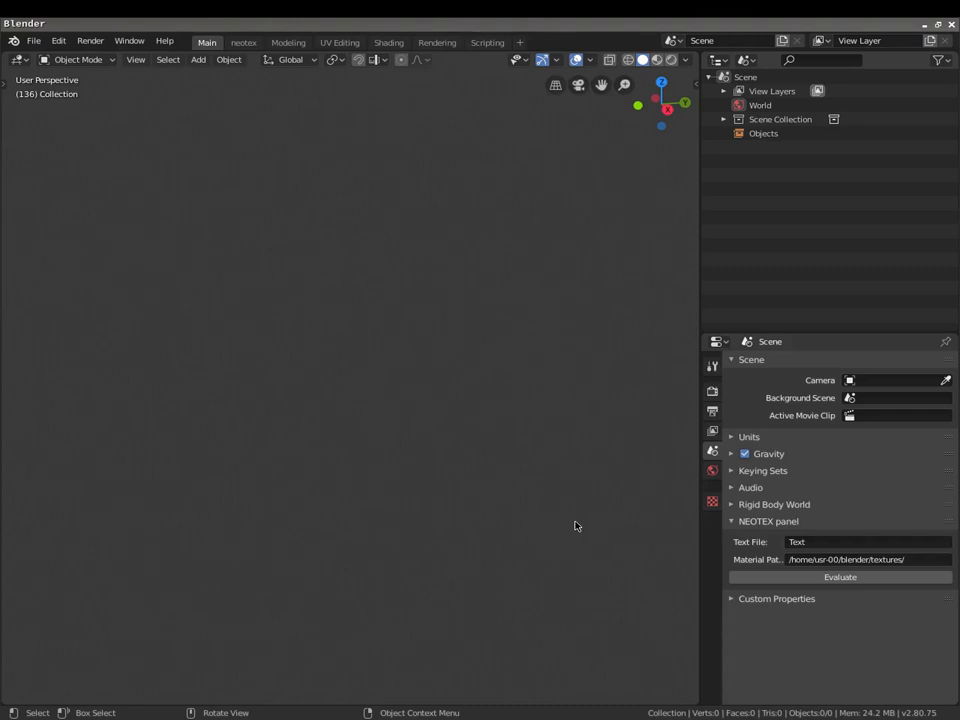
Step: Switch to the terminal, list the testproject folder and look into its textures link with ranger
click(290, 718)
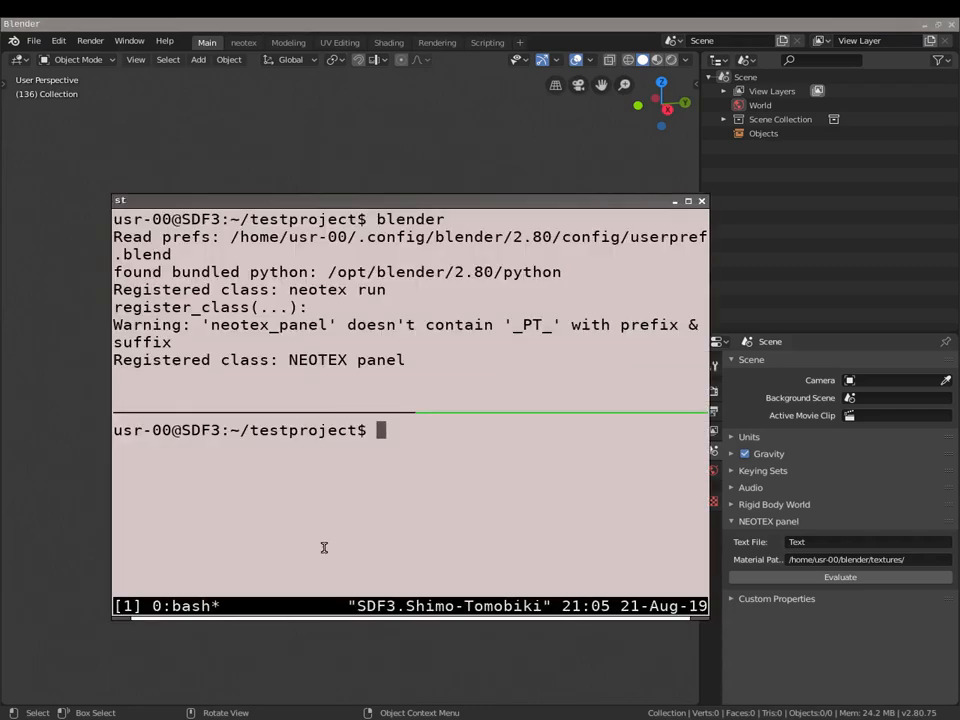
text(ls)
key(Return)
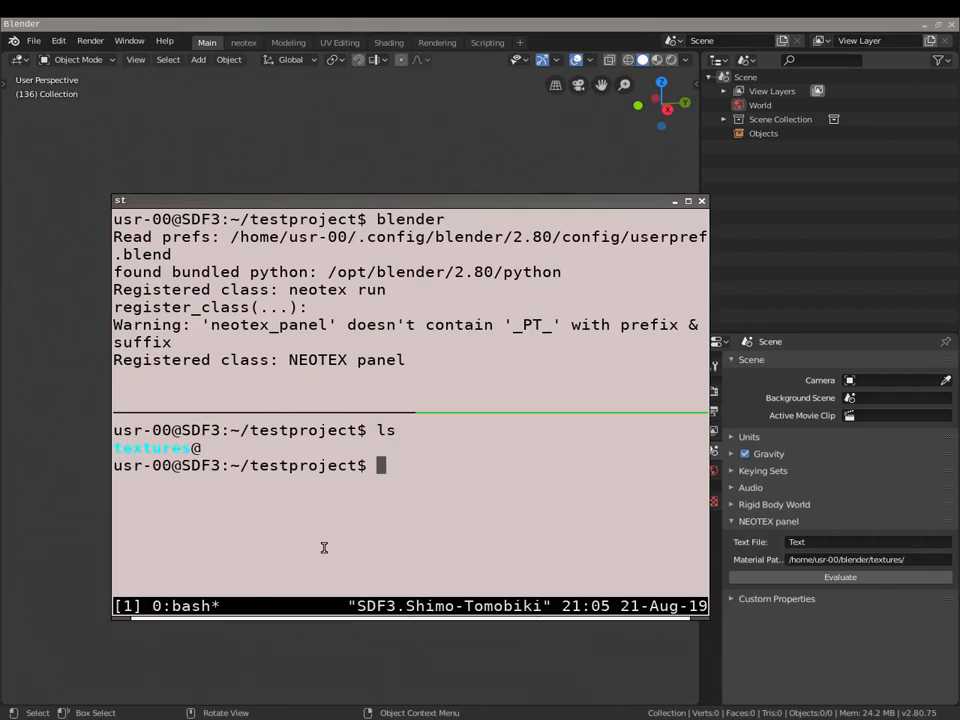
text(ranger)
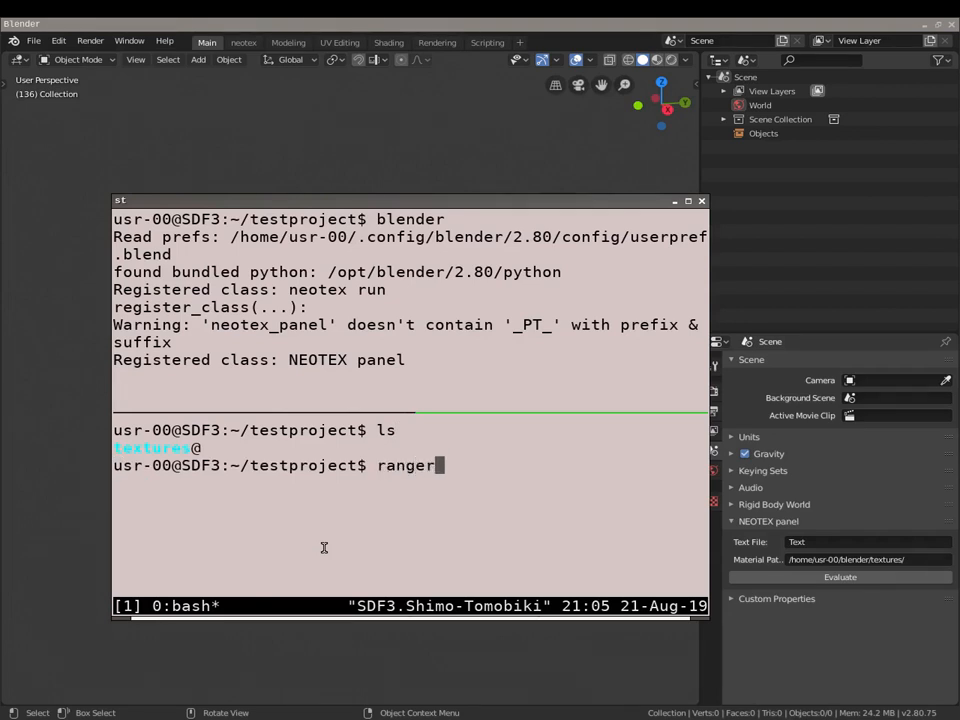
key(Return)
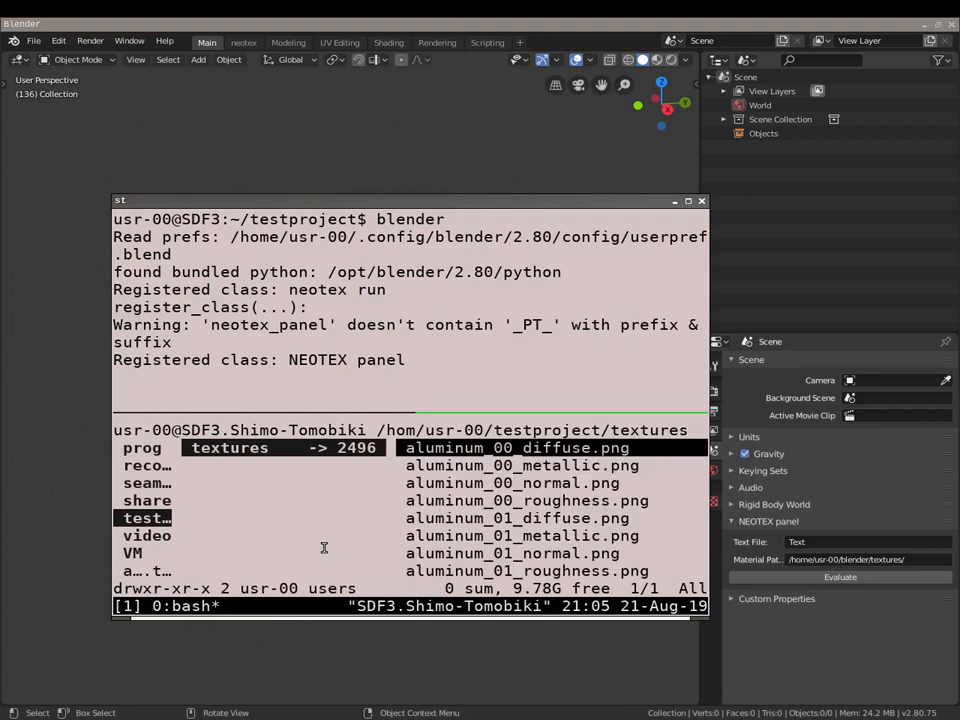
key(Right)
key(Left)
key(q)
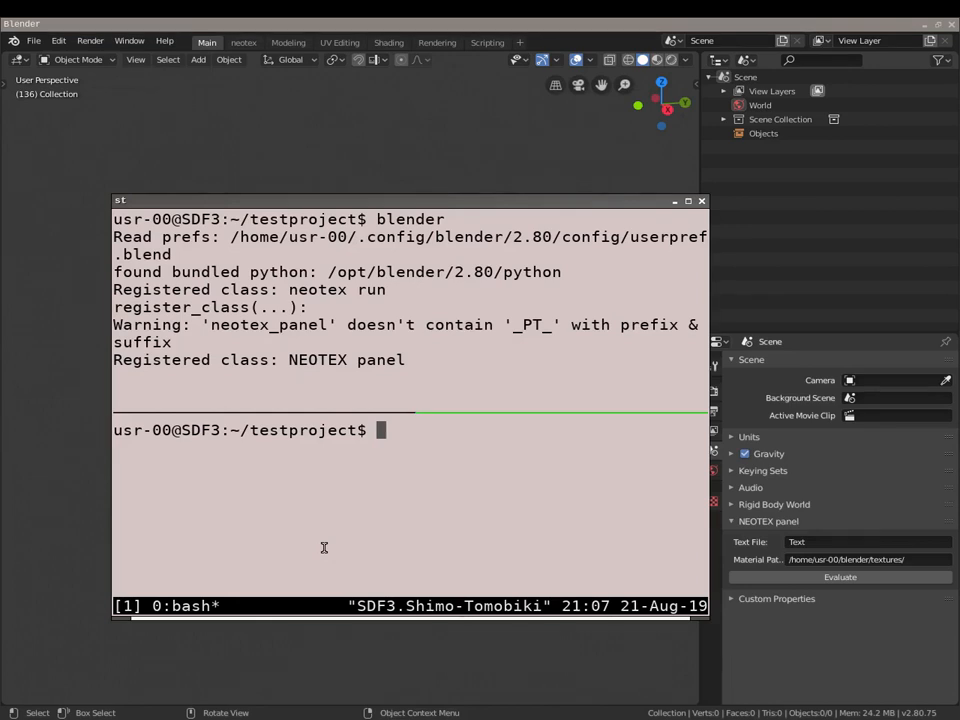
Step: Create a directory named geo inside the testproject folder
text(mkdir geo)
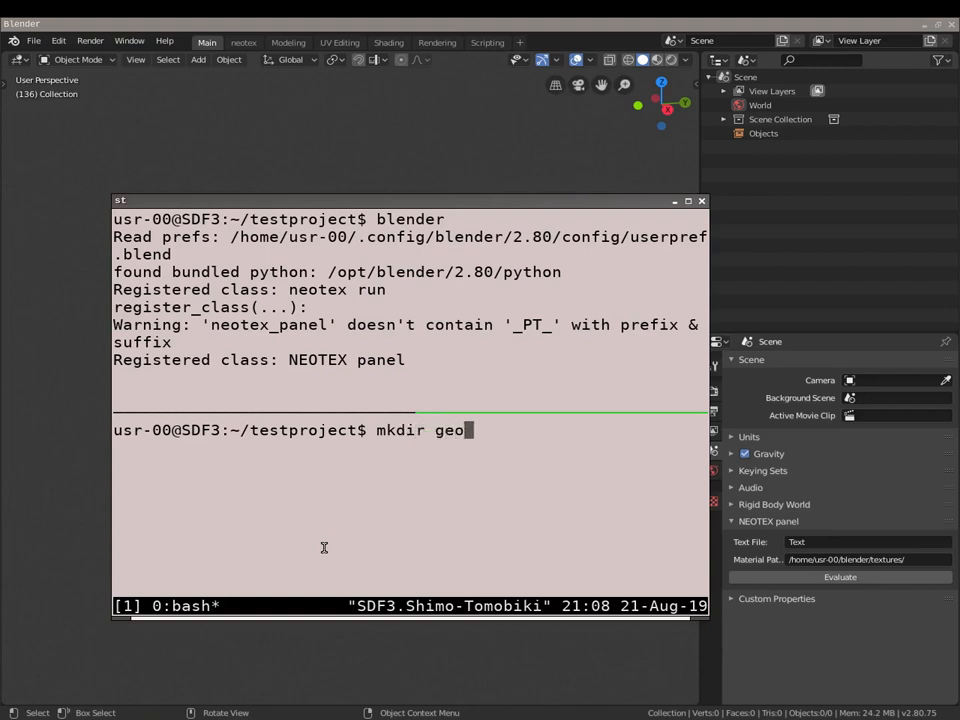
key(Left)
key(Left)
key(Right)
key(Right)
key(Left)
key(Left)
key(Right)
key(Right)
key(Left)
key(Left)
key(Left)
key(Right)
key(Right)
key(Right)
key(Return)
Step: Open the project folder in ranger and look over its geo and textures entries
text(ranger)
key(Return)
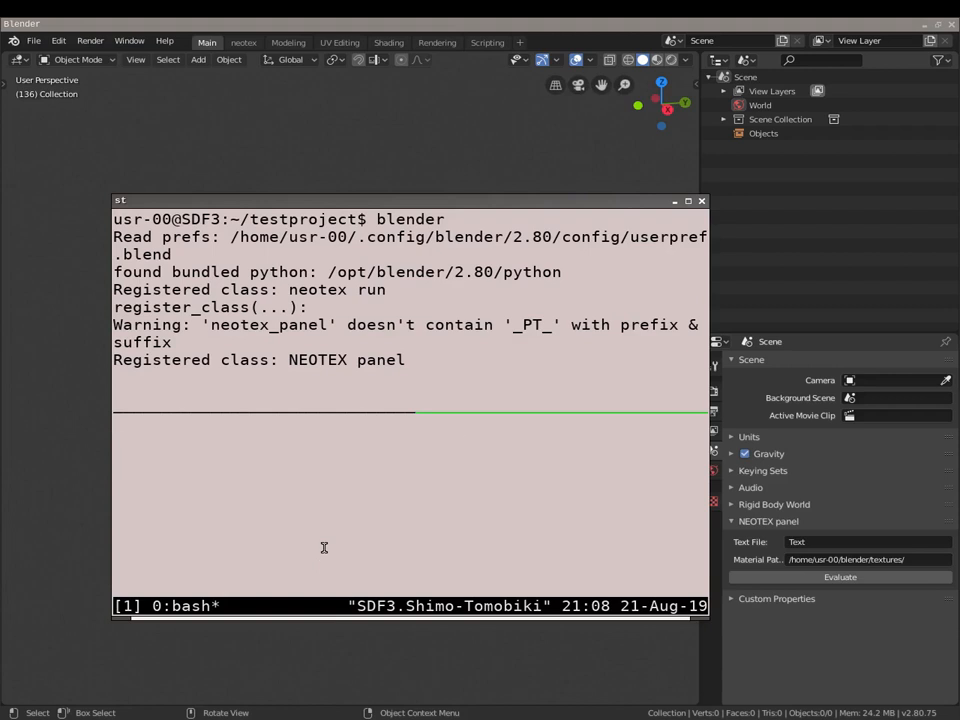
key(Up)
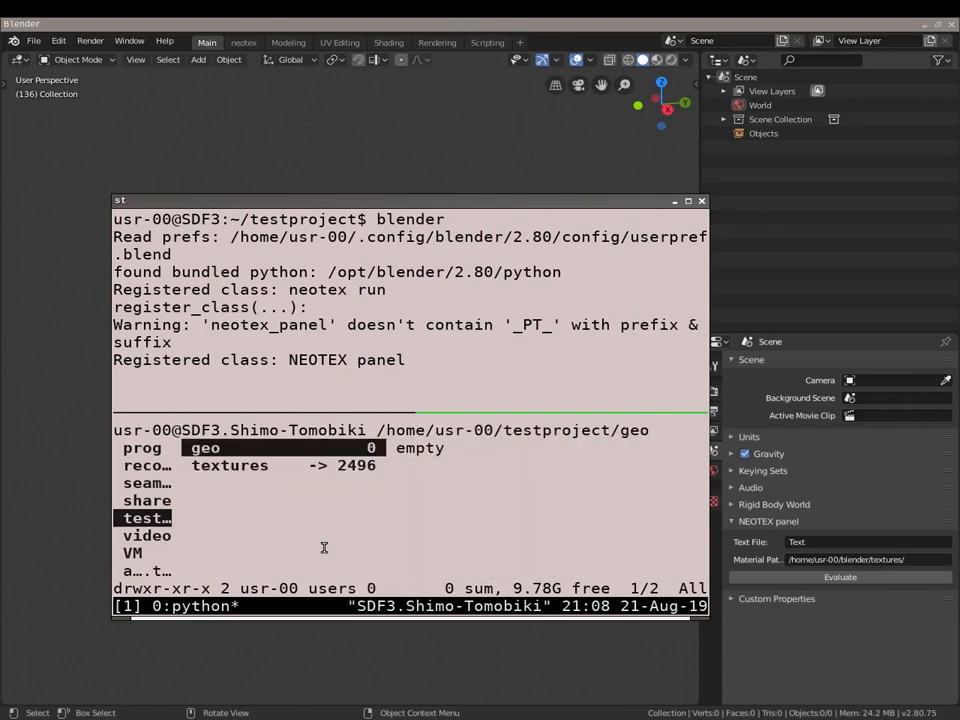
key(Down)
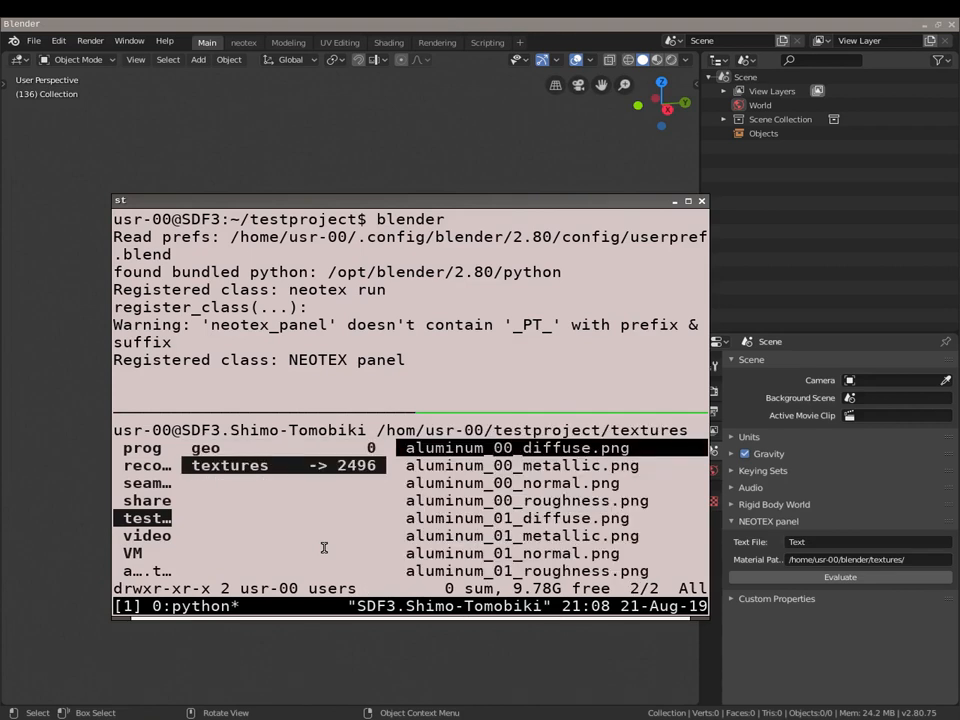
key(Up)
key(Down)
Step: Examine the aluminum diffuse, metallic, normal and roughness image files inside the textures folder
key(l)
key(h)
key(l)
key(h)
key(l)
key(h)
key(l)
key(j)
key(j)
key(k)
key(k)
key(j)
key(j)
key(j)
key(j)
key(j)
key(k)
key(k)
key(k)
key(k)
key(k)
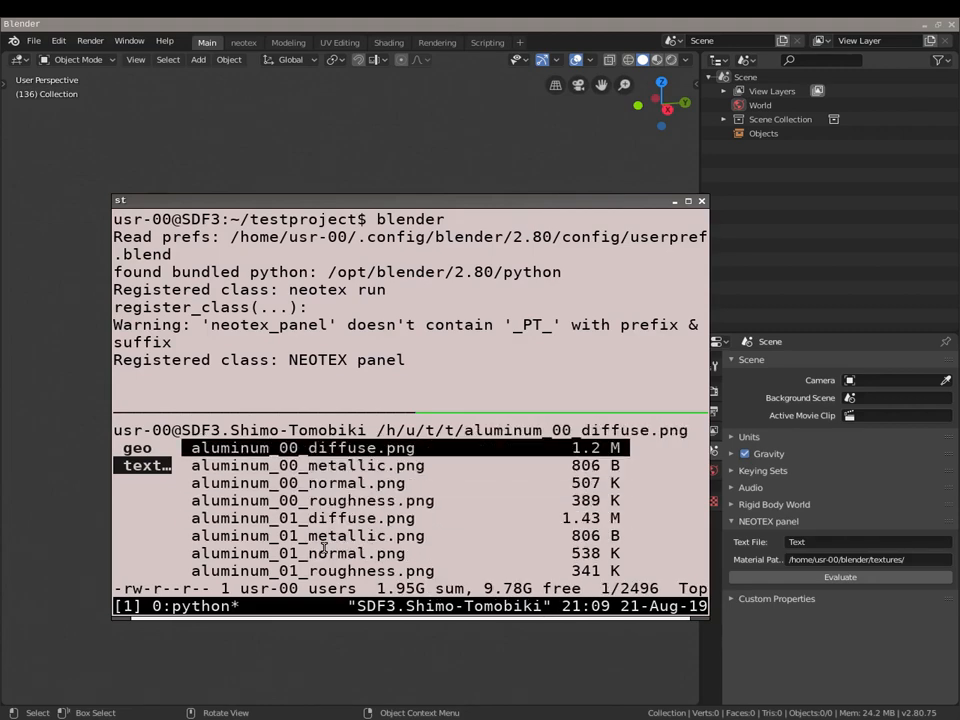
key(j)
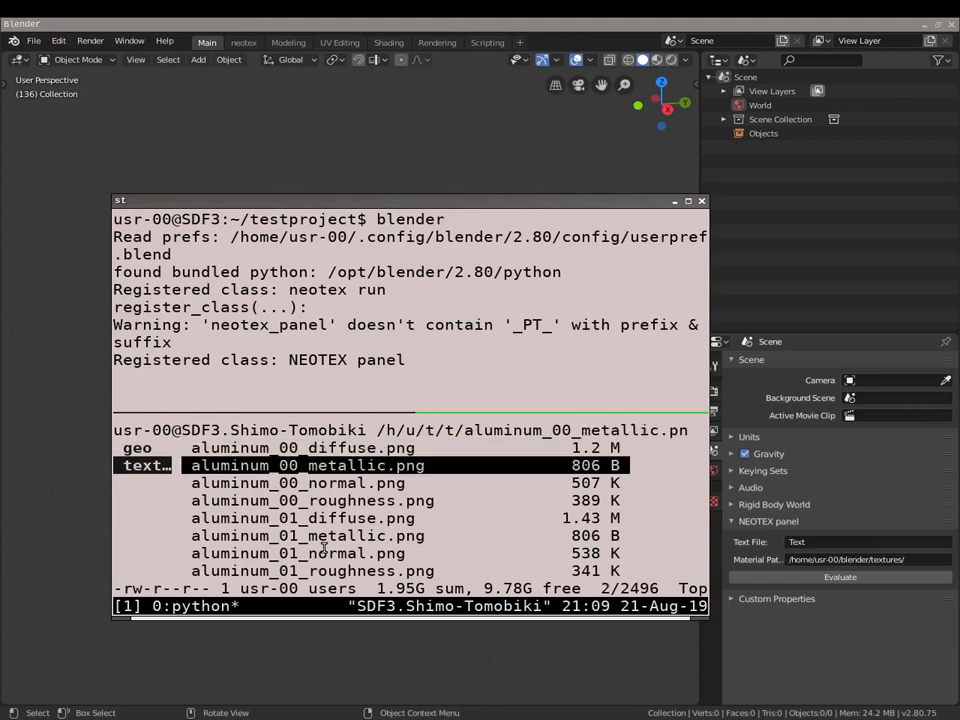
key(j)
key(j)
key(j)
key(k)
key(k)
key(k)
key(k)
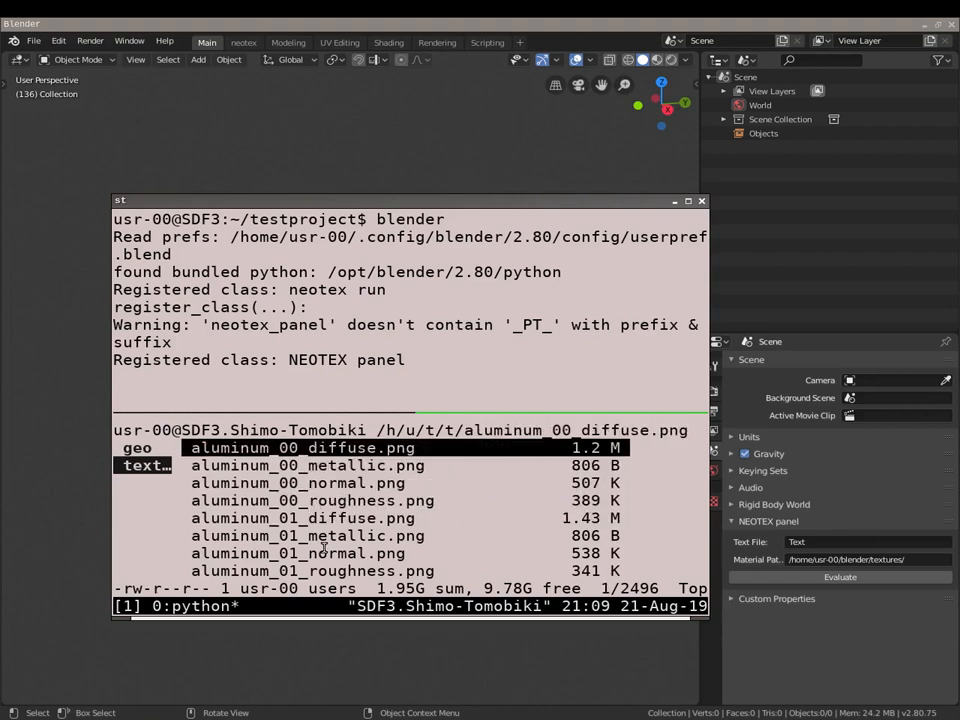
Step: Return to the testproject folder and delete its textures link with ranger's delete command
key(h)
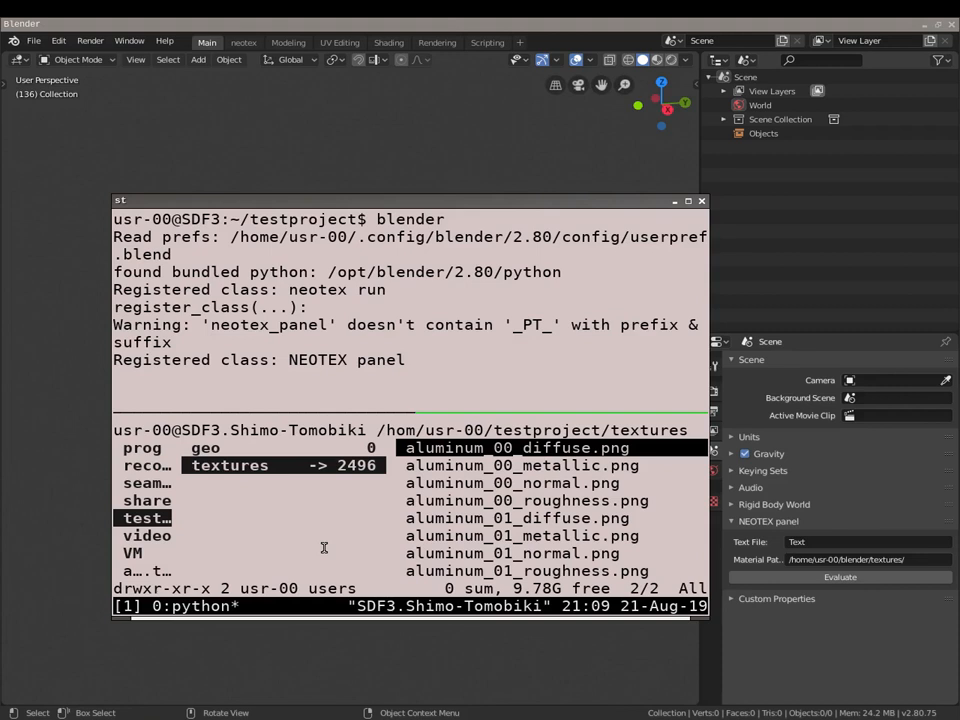
text(:delete)
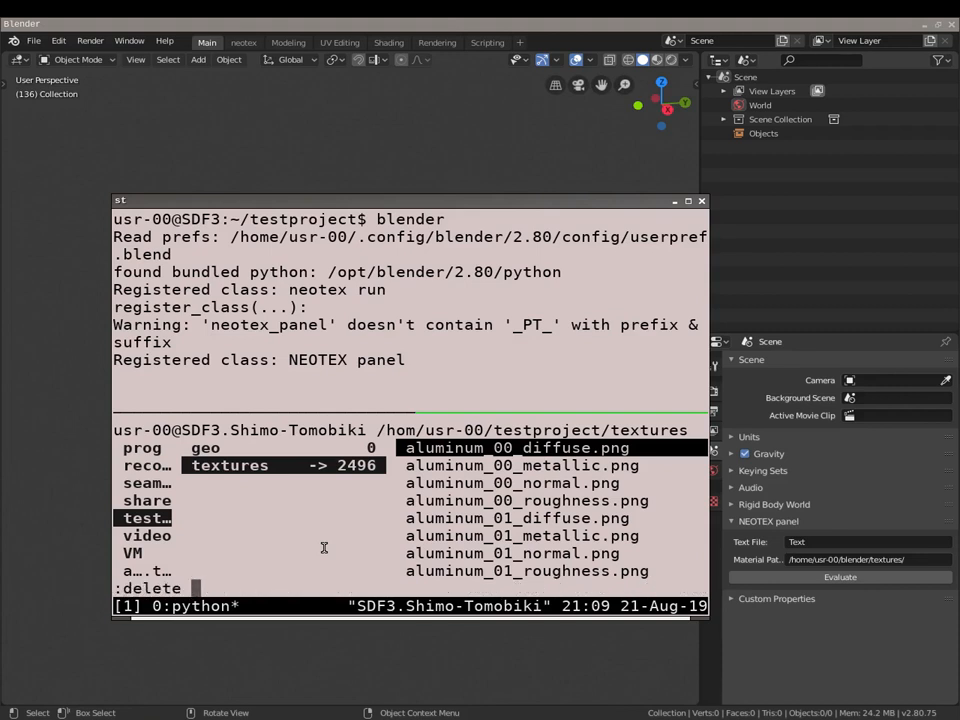
key(Return)
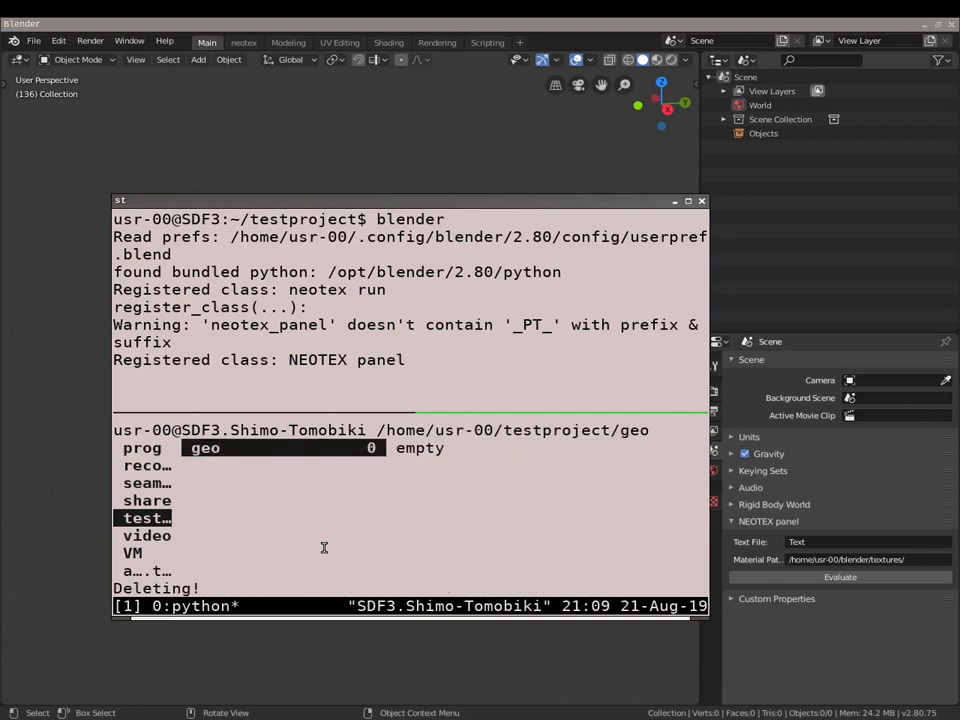